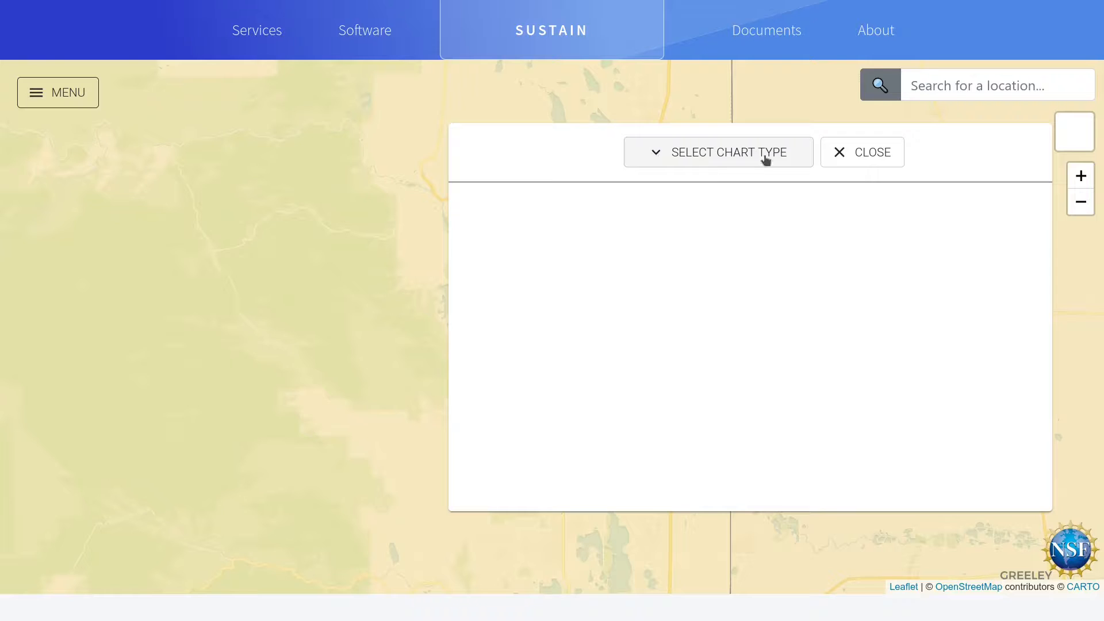
Step: Add a Correlogram chart to the empty graphing window and bring the whole matrix into view
left_click(697, 161)
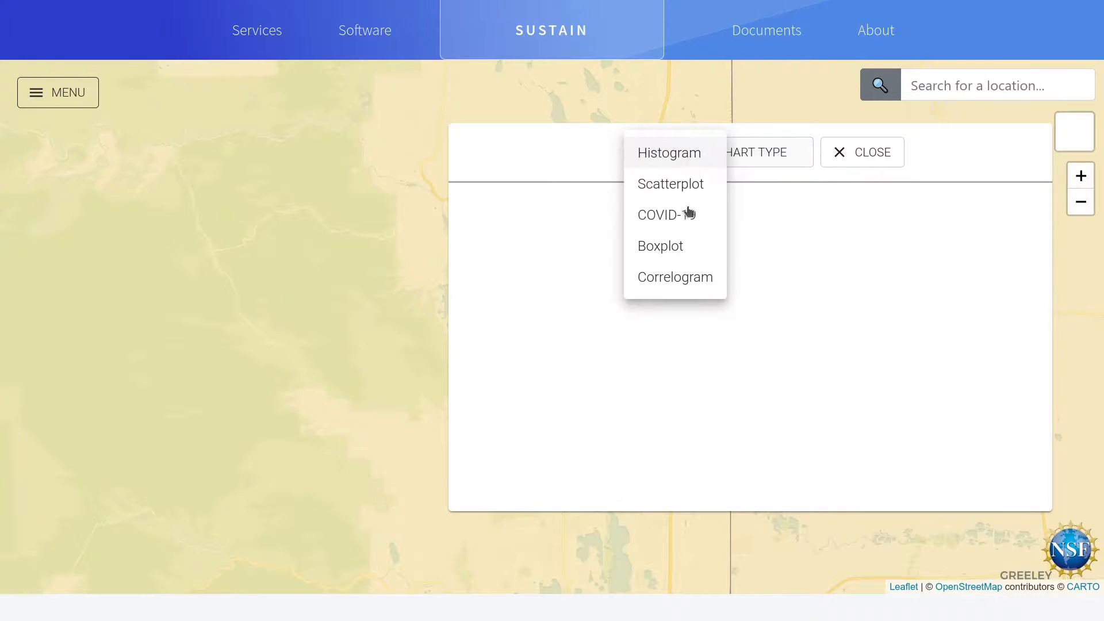
left_click(649, 284)
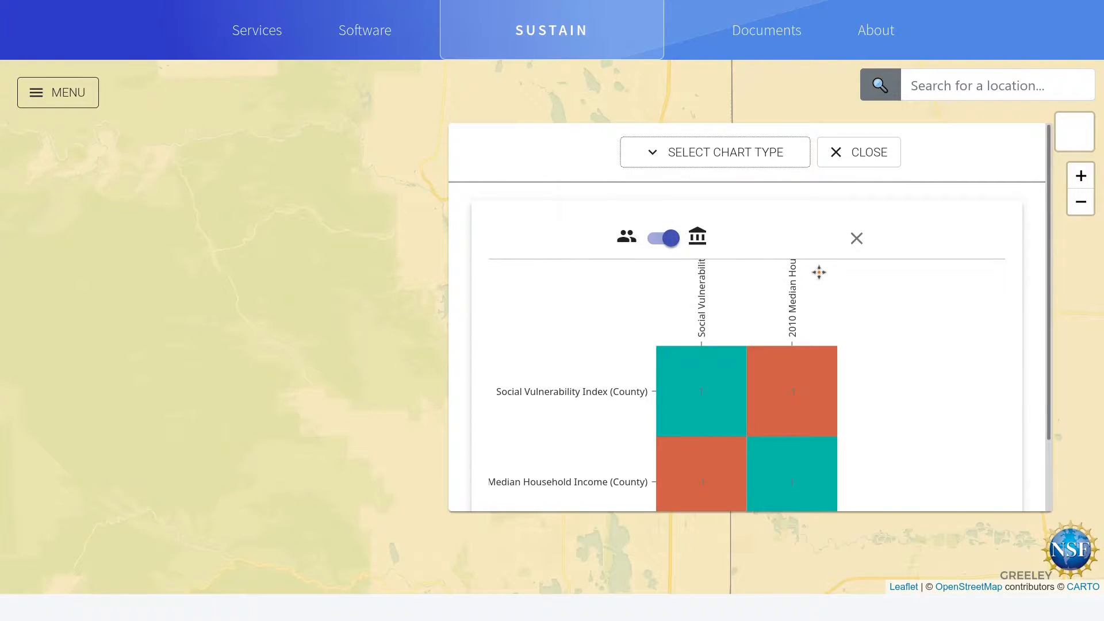
scroll(953, 305, "down", 2)
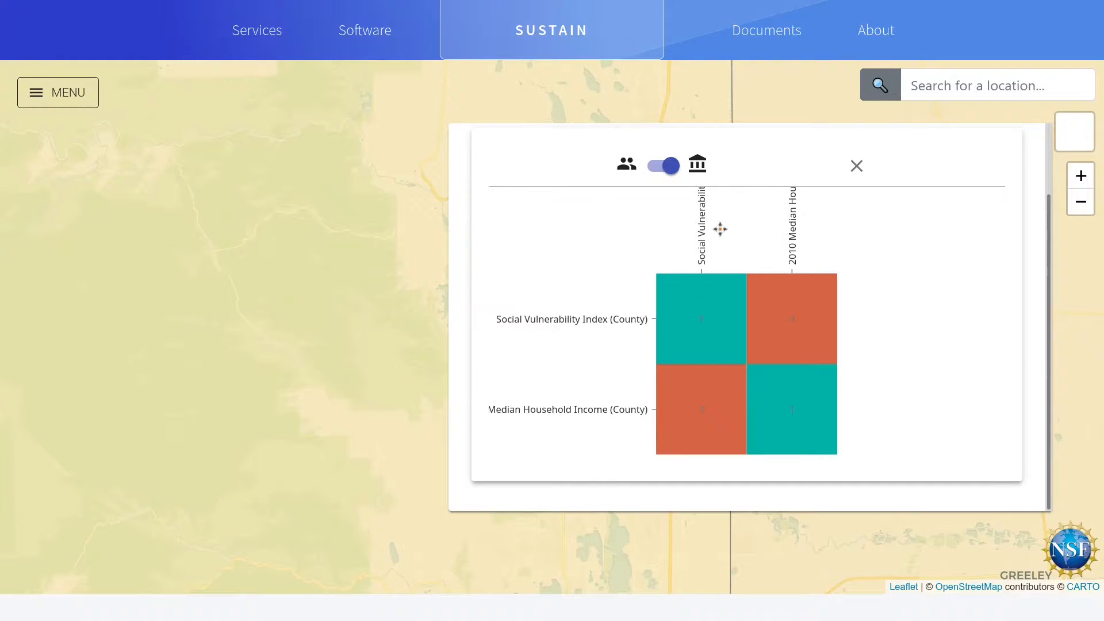
Step: Reposition the floating chart window so that the western part of the map stays uncovered beside it
mouse_move(798, 318)
left_click_drag(481, 150, 532, 233)
left_click_drag(510, 271, 3, 316)
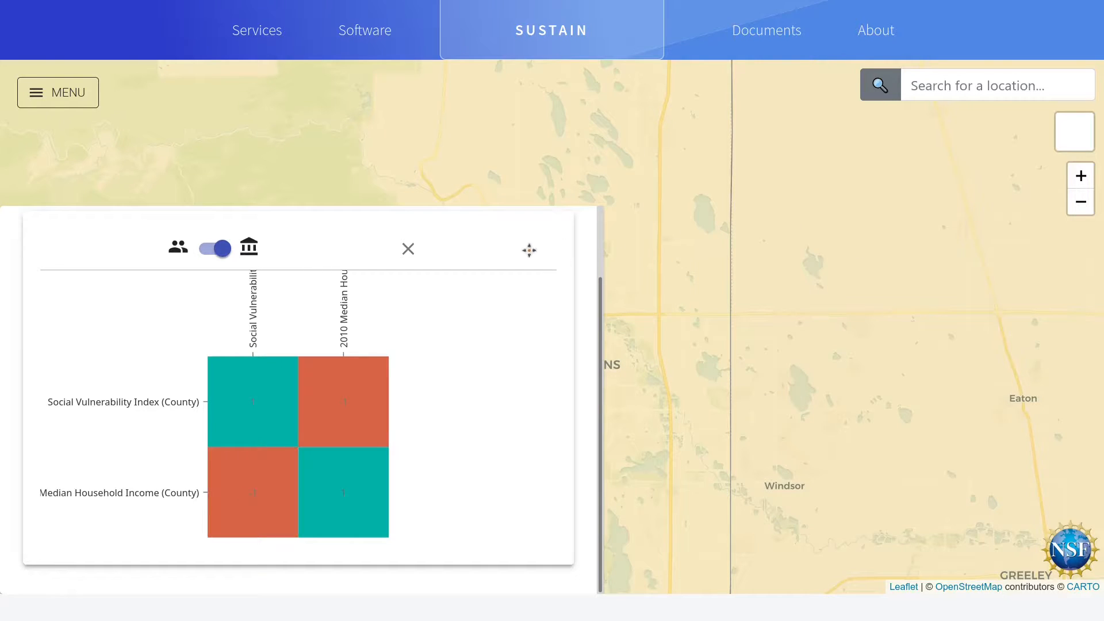
left_click_drag(529, 250, 909, 173)
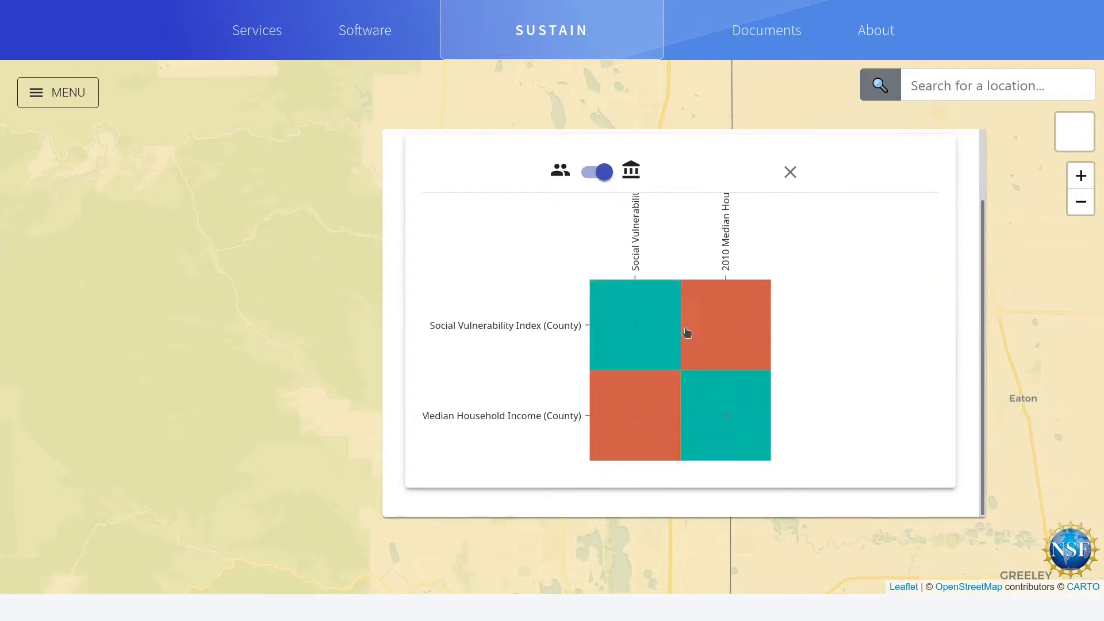
Step: Examine how the county correlogram responds to different map extents around Fort Collins, Boulder and Denver
scroll(313, 368, "down", 5)
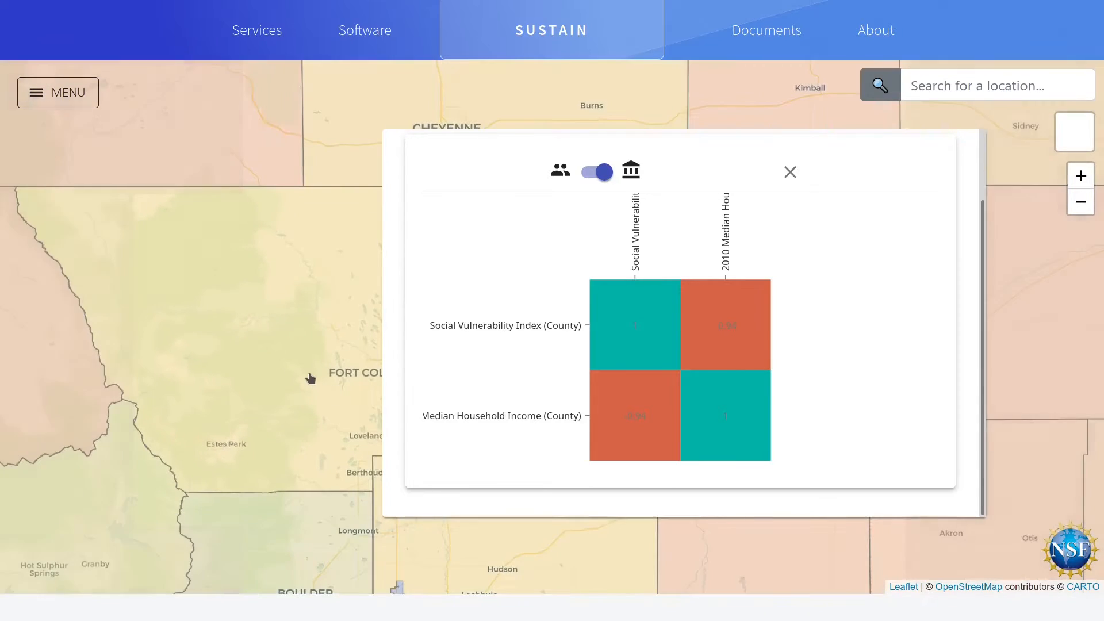
left_click_drag(311, 378, 319, 341)
left_click_drag(312, 387, 323, 319)
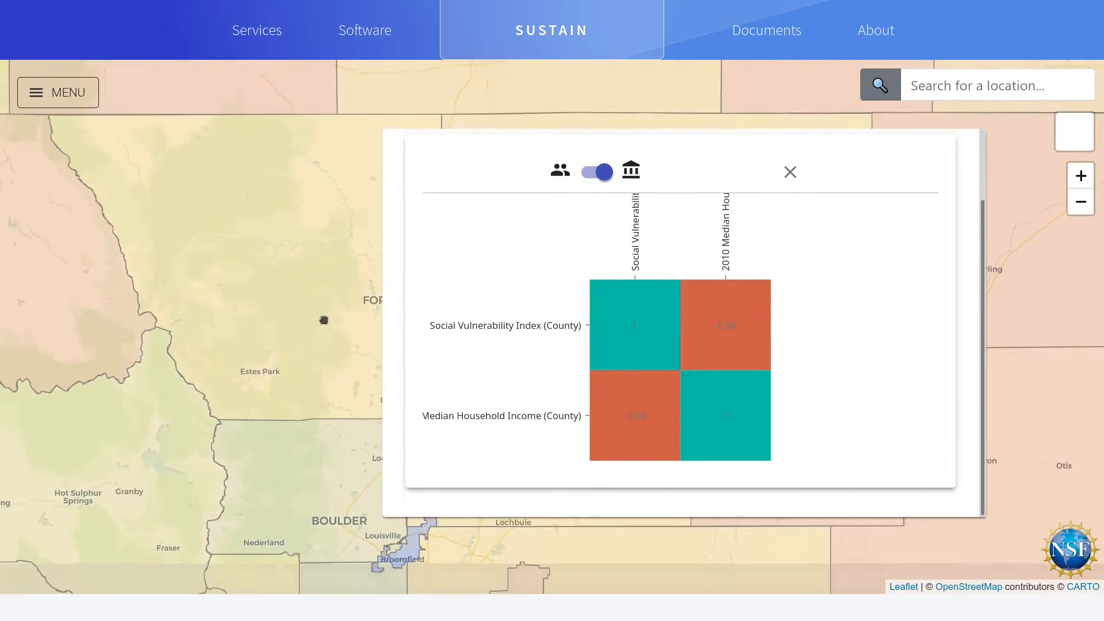
left_click_drag(307, 408, 271, 365)
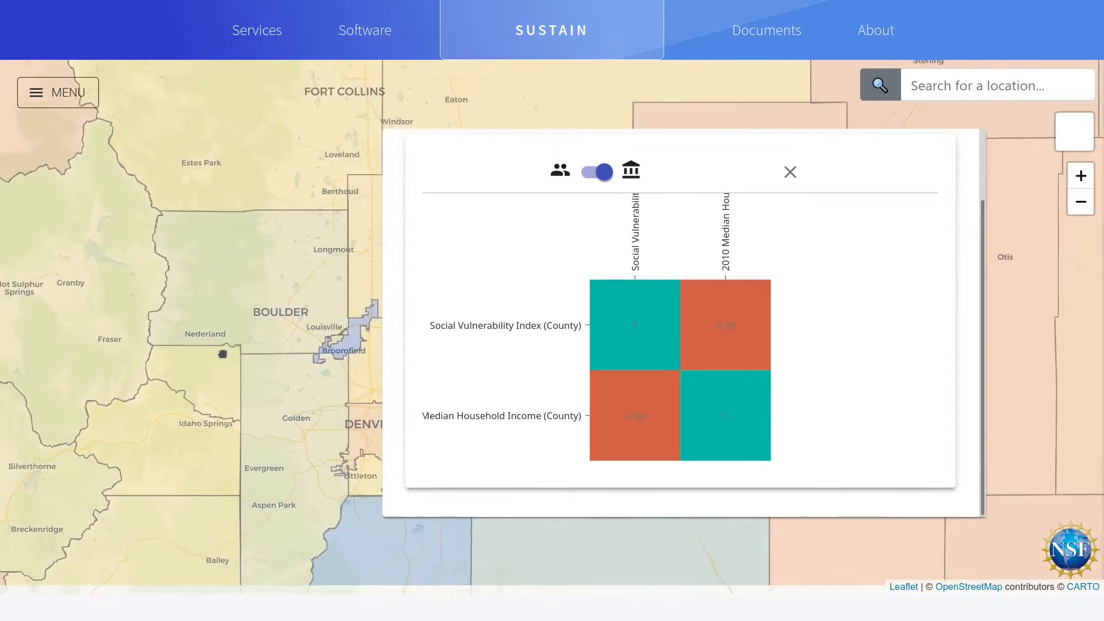
scroll(300, 375, "down", 1)
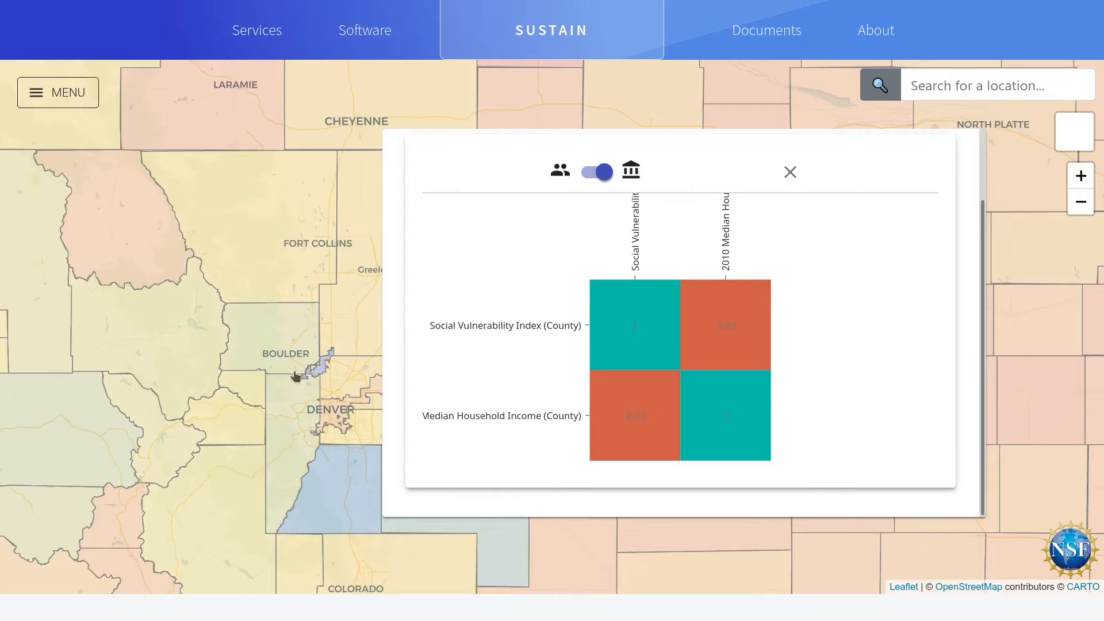
scroll(318, 362, "up", 1)
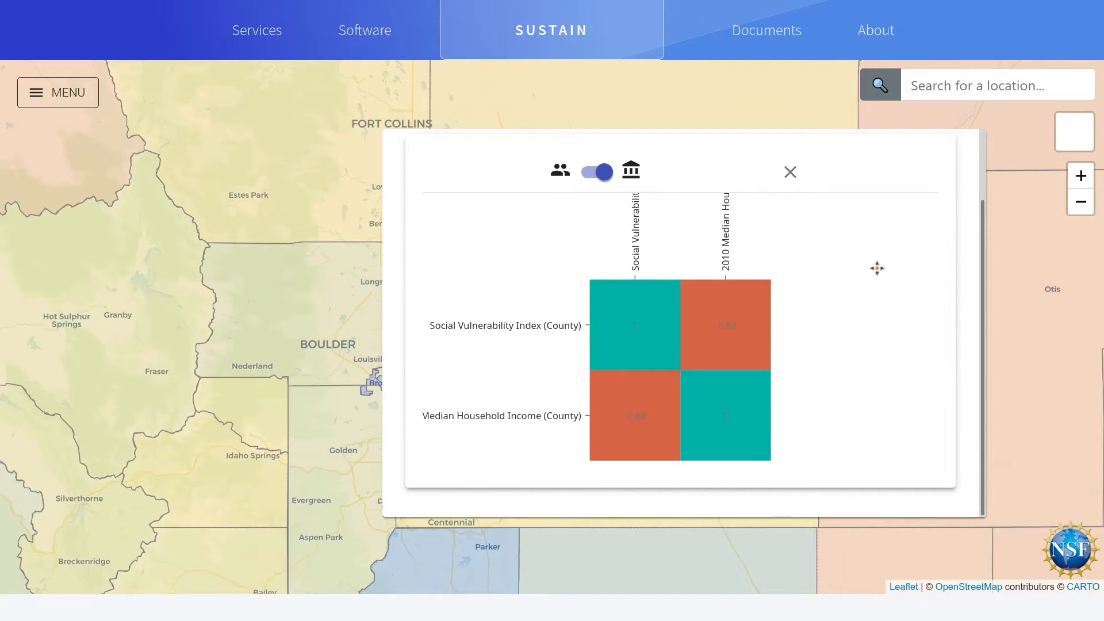
Step: Add the Heatwaves and Median County Age datasets to the explored datasets
left_click(29, 93)
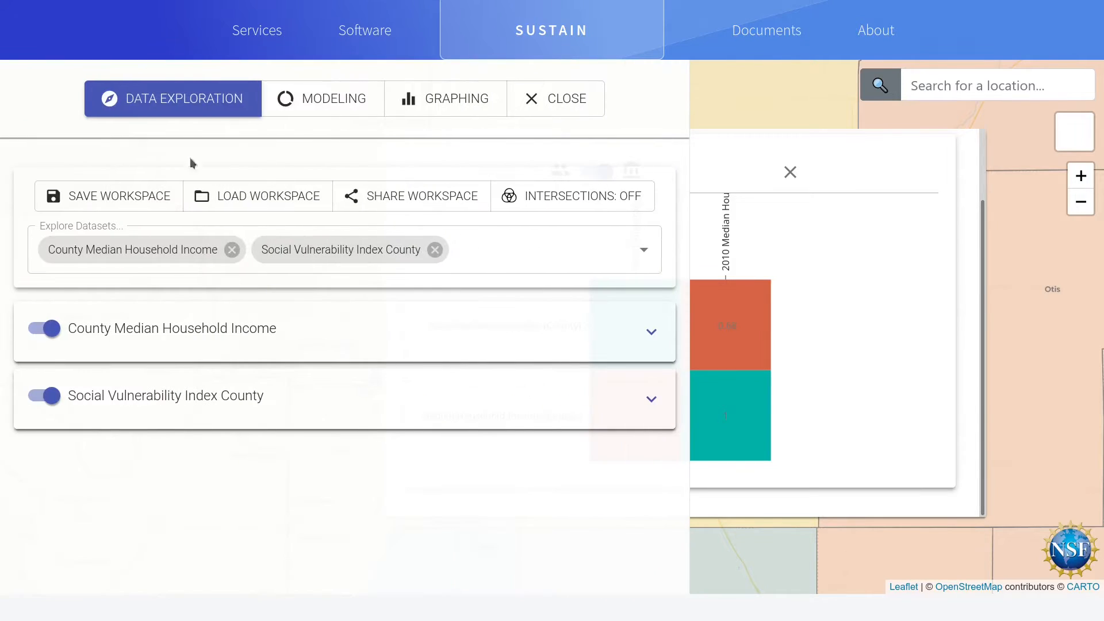
left_click(643, 260)
scroll(183, 387, "down", 2)
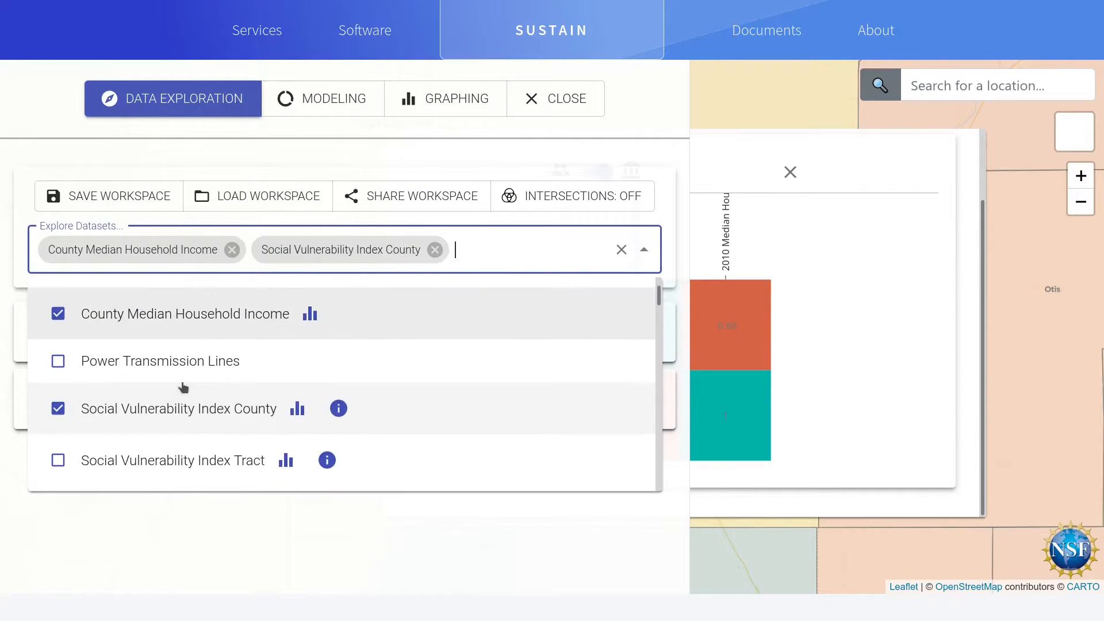
scroll(136, 379, "up", 2)
left_click(58, 310)
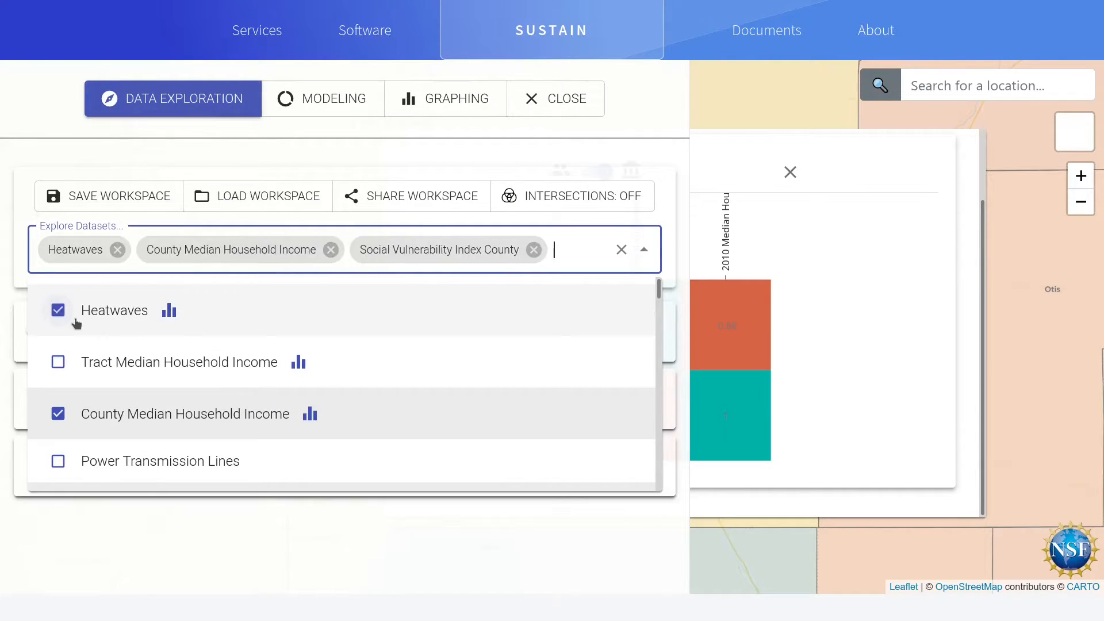
scroll(164, 326, "down", 3)
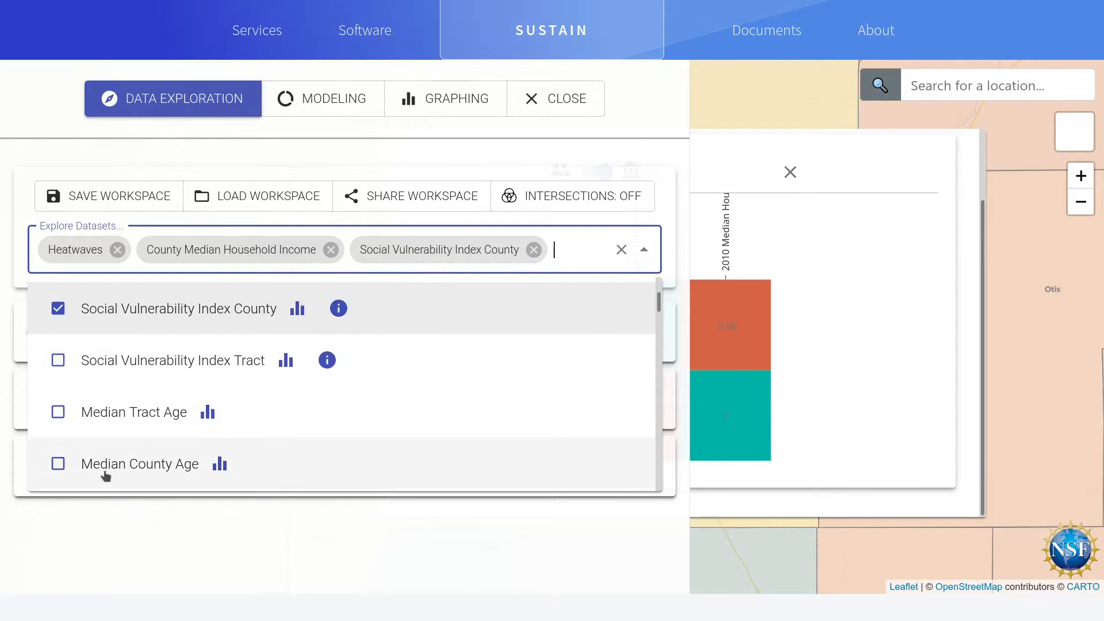
left_click(80, 475)
scroll(162, 383, "down", 2)
scroll(143, 390, "down", 2)
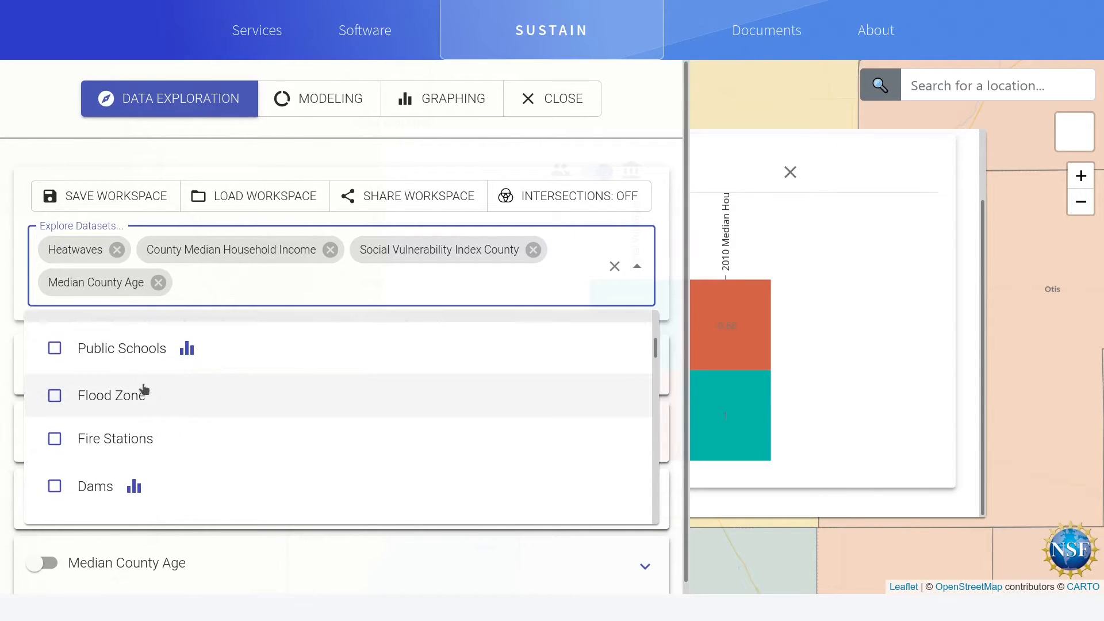
scroll(143, 389, "up", 2)
left_click(225, 164)
Step: Enable the Heatwaves and Median County Age layers and return to the map
left_click(43, 351)
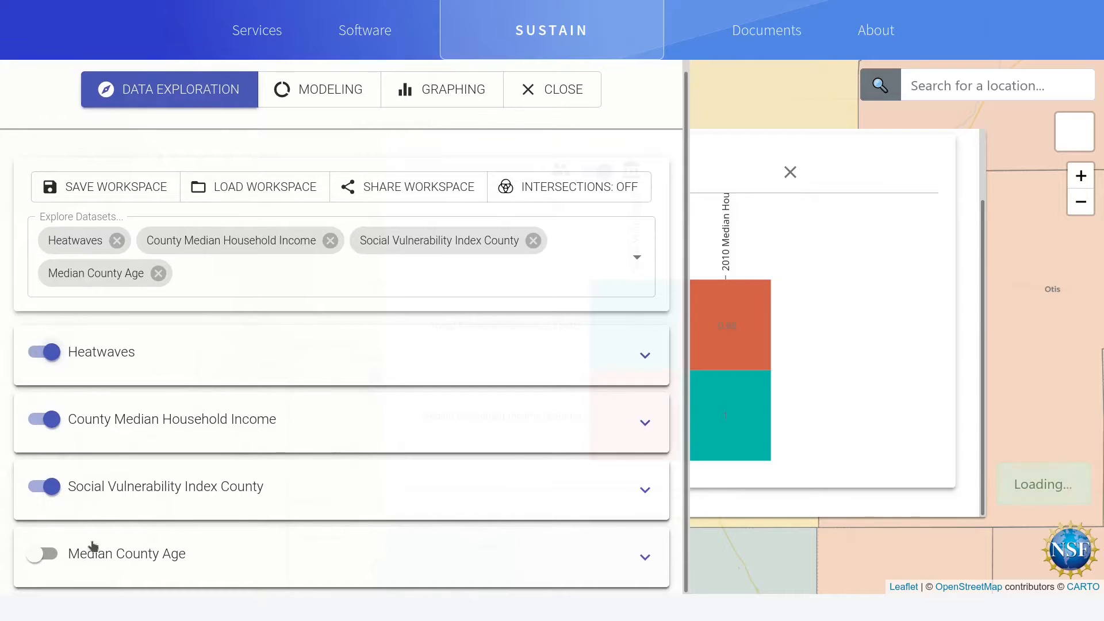
left_click(43, 554)
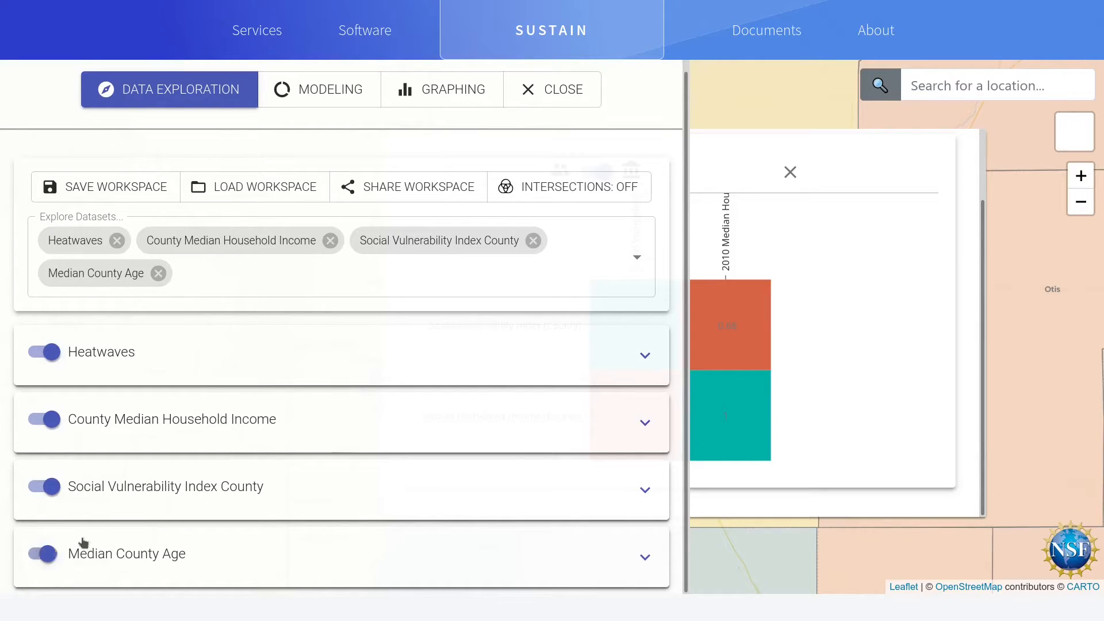
left_click(573, 104)
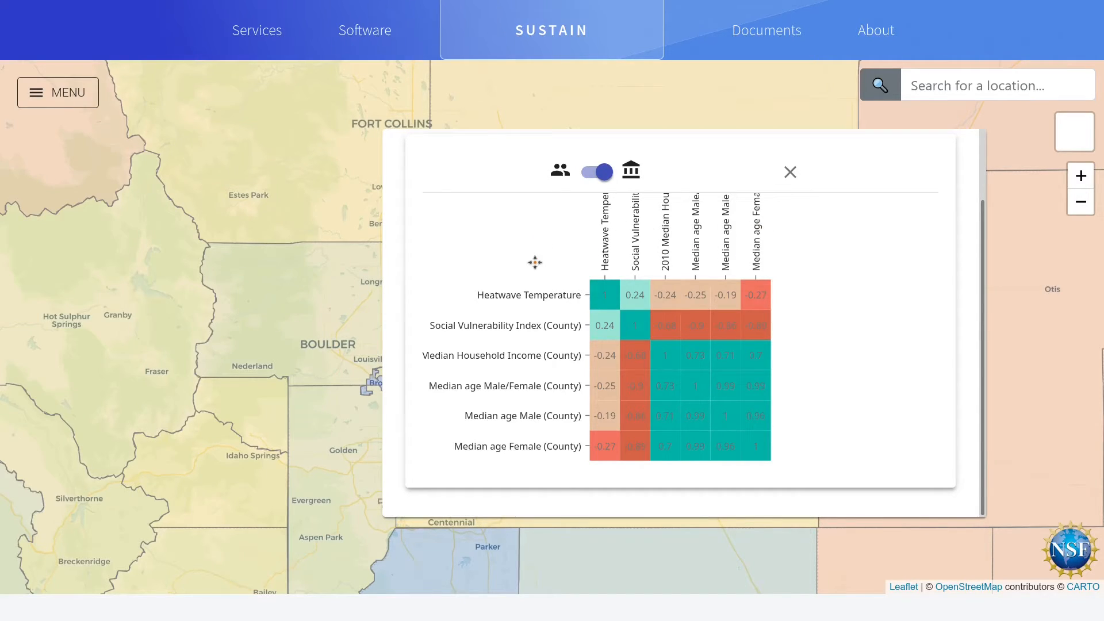
left_click(53, 99)
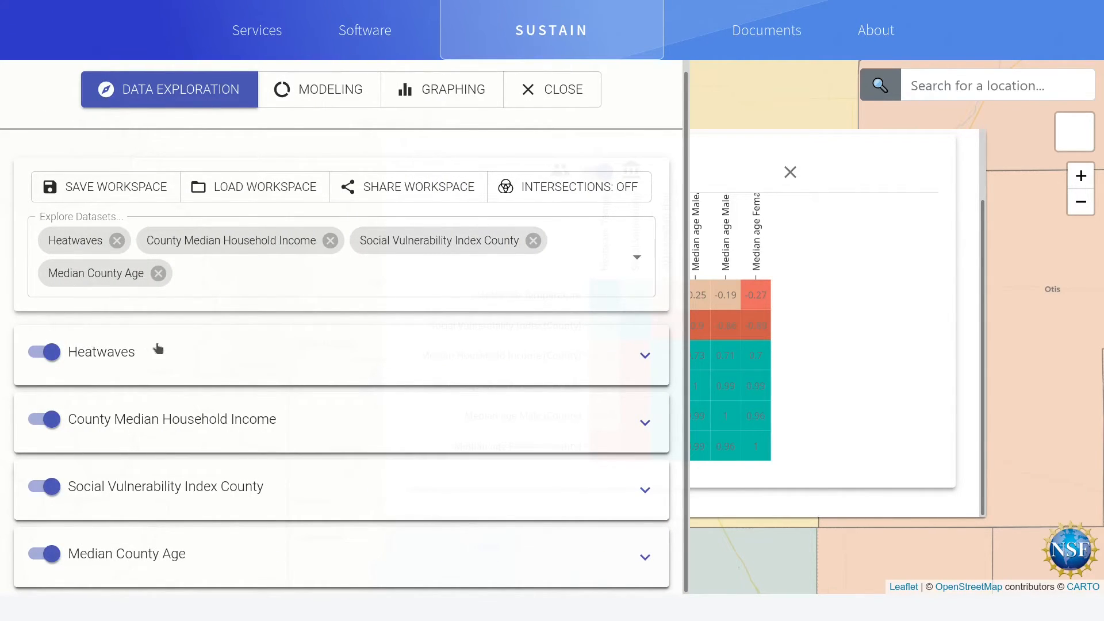
left_click(577, 107)
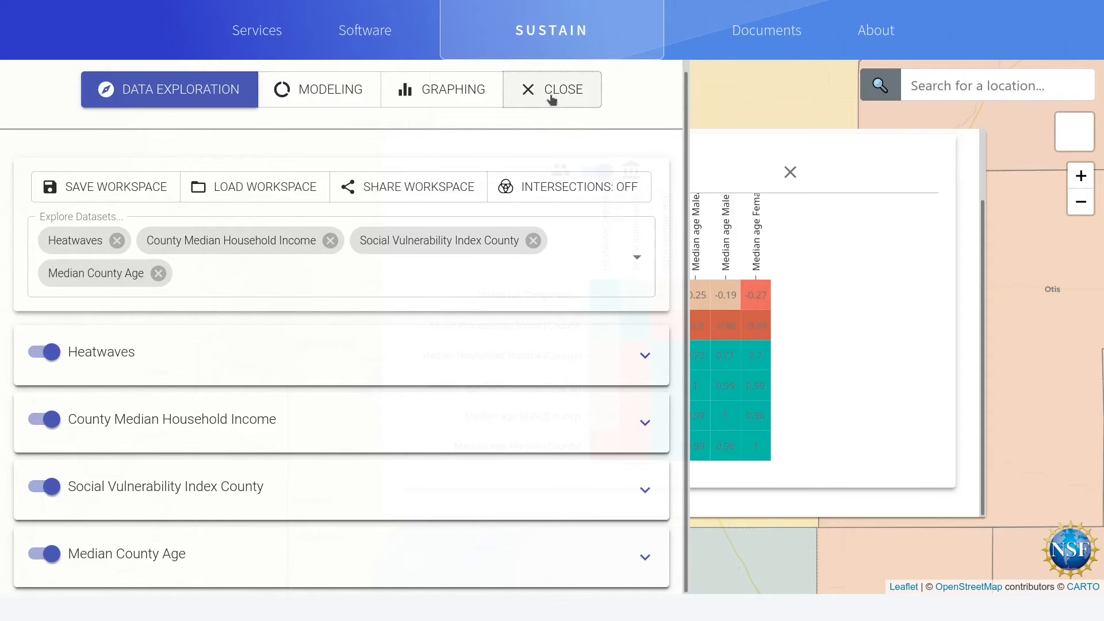
Step: Add the Tract Median Household Income, Social Vulnerability Index Tract and Median Tract Age datasets to the explored datasets
left_click(84, 94)
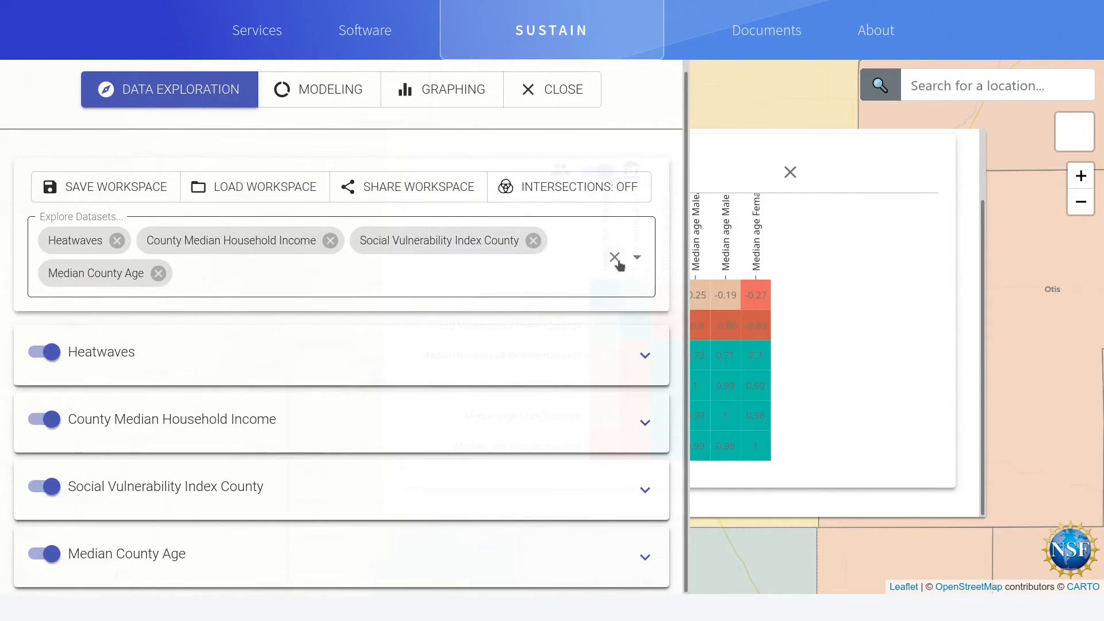
left_click(635, 258)
left_click(58, 390)
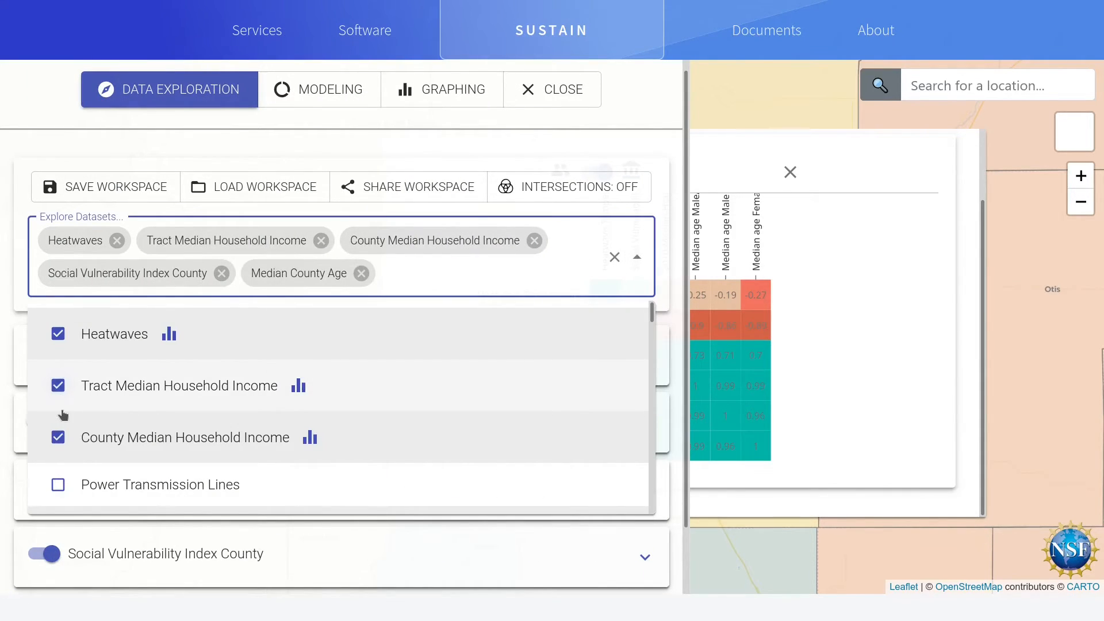
scroll(155, 424, "down", 2)
left_click(60, 486)
scroll(156, 435, "down", 2)
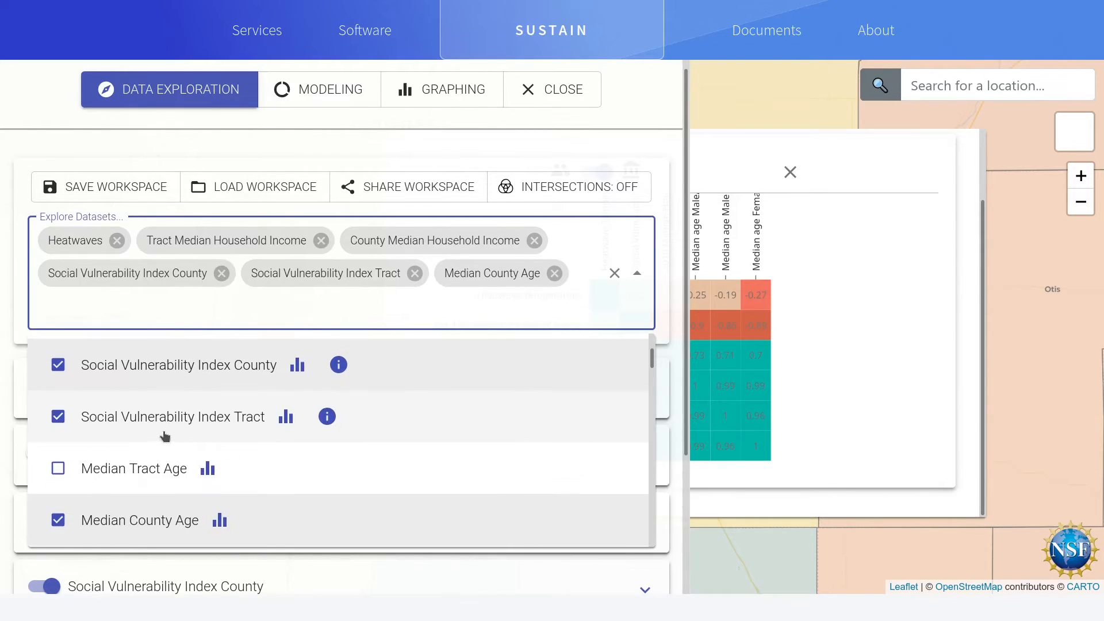
left_click(82, 467)
scroll(106, 465, "down", 2)
scroll(156, 460, "down", 2)
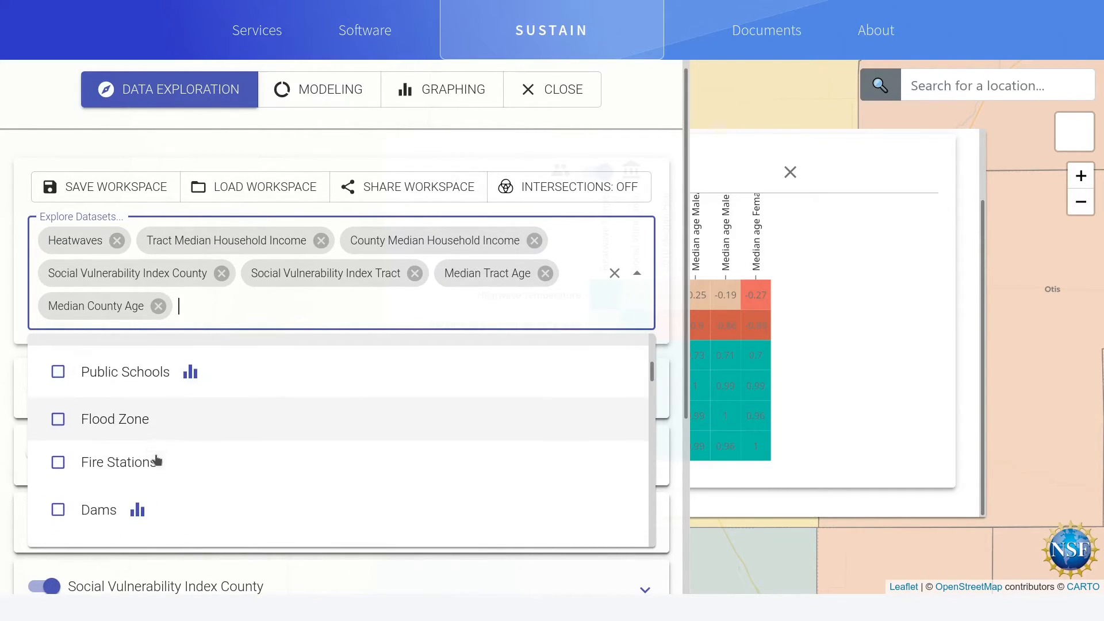
scroll(140, 481, "down", 1)
scroll(141, 481, "up", 1)
left_click(207, 148)
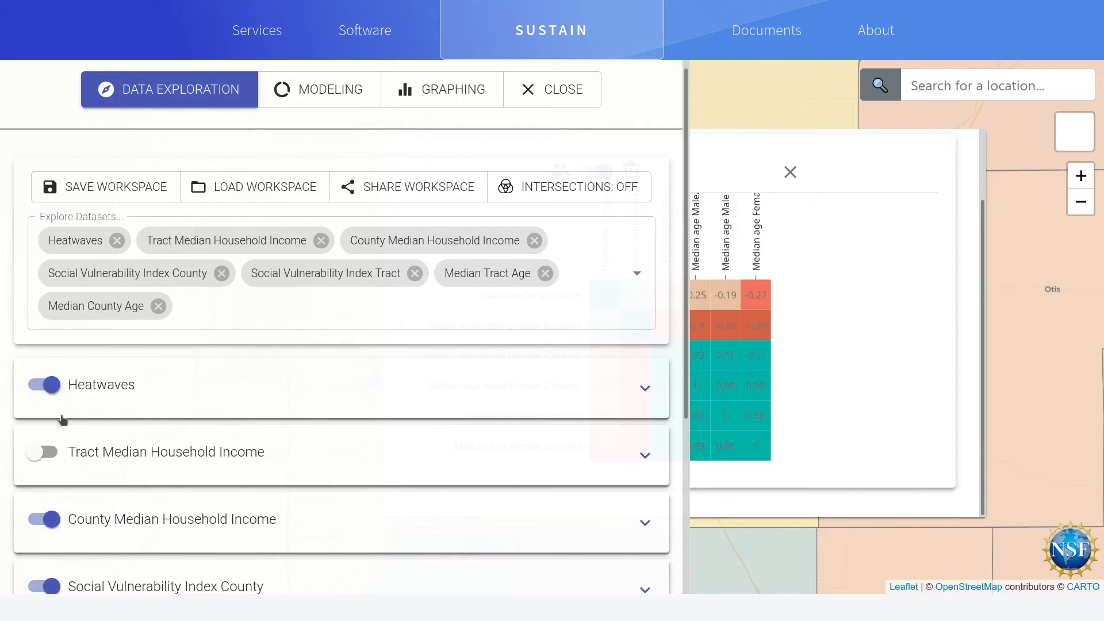
Step: Enable the Tract Median Household Income, Social Vulnerability Index Tract and Median Tract Age layers and return to the map
left_click(44, 452)
scroll(51, 448, "down", 4)
left_click(44, 419)
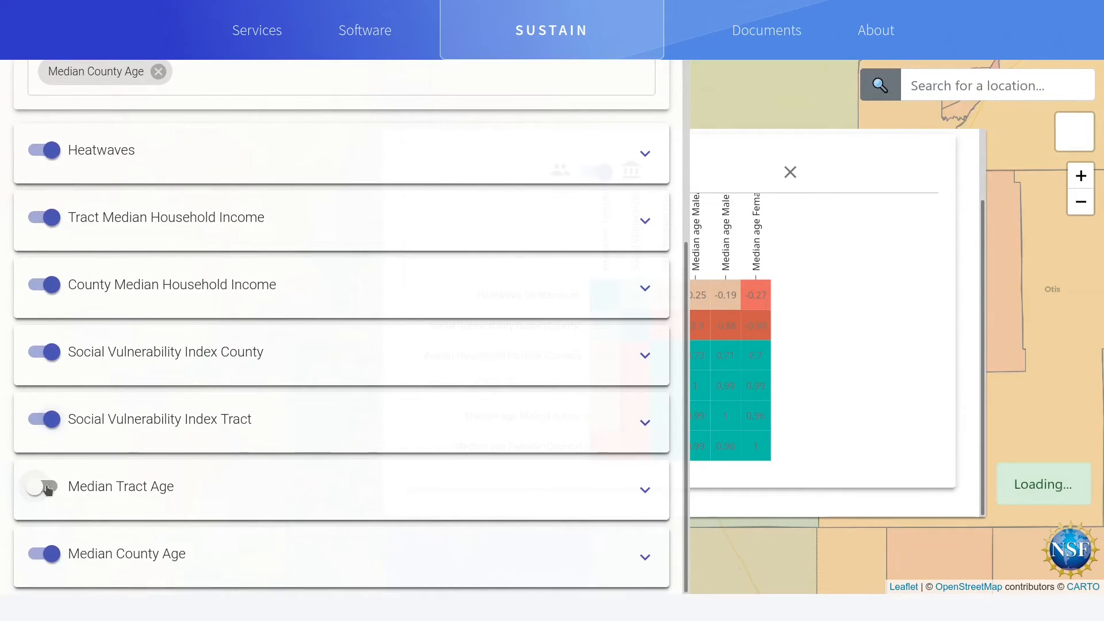
left_click(43, 486)
scroll(422, 268, "up", 5)
left_click(543, 106)
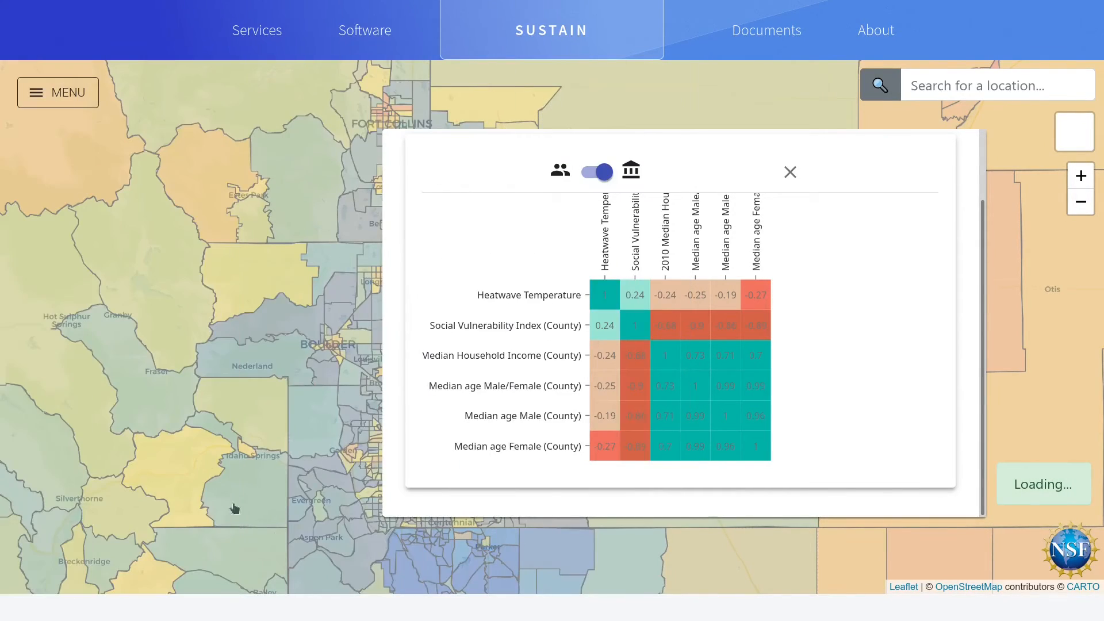
Step: Switch the correlogram back and forth between county and tract data over the Denver area, leaving it on tract level
left_click_drag(305, 425, 190, 420)
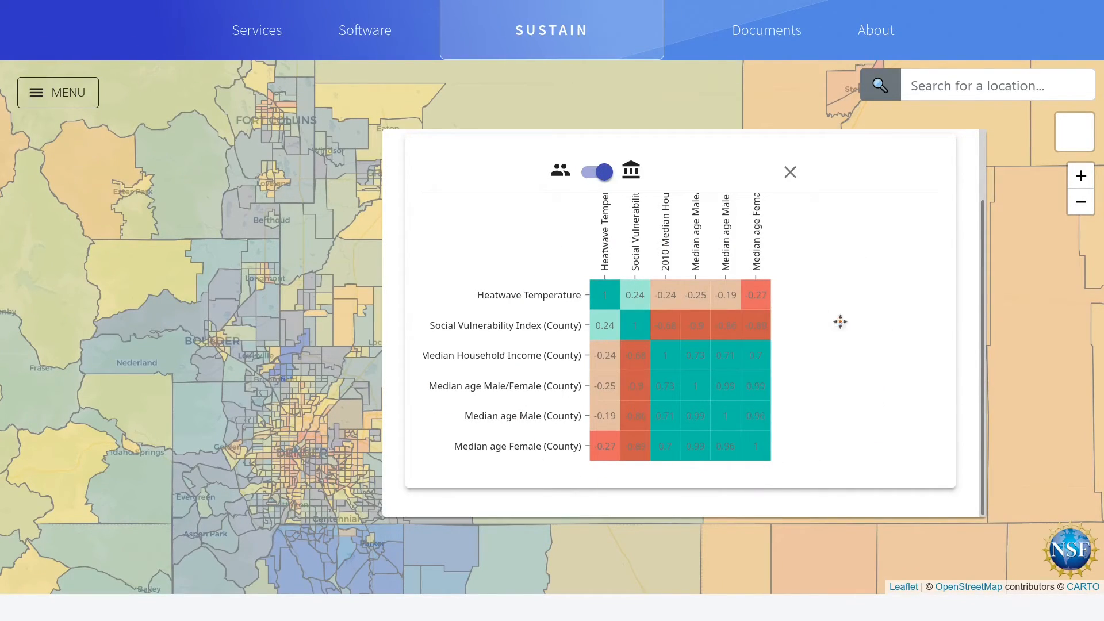
left_click(602, 173)
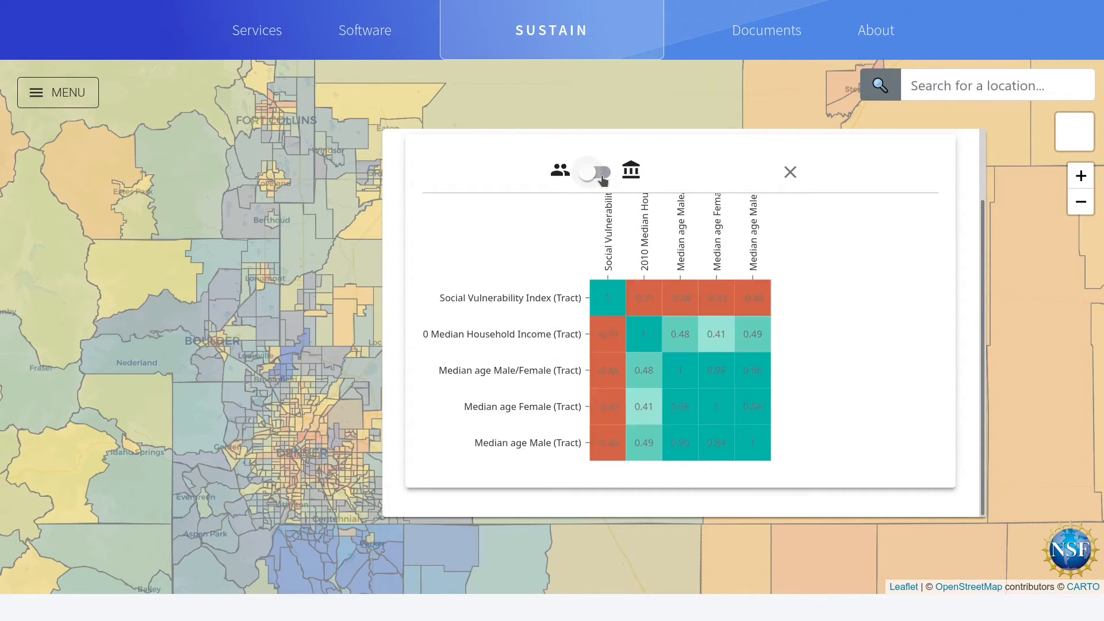
left_click(595, 176)
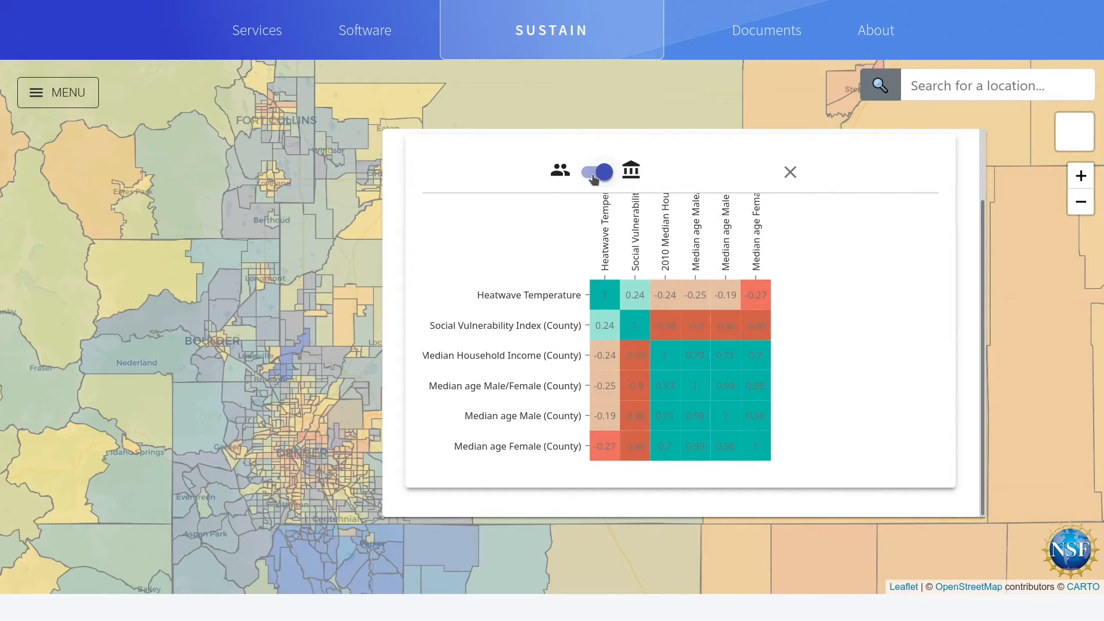
left_click(594, 178)
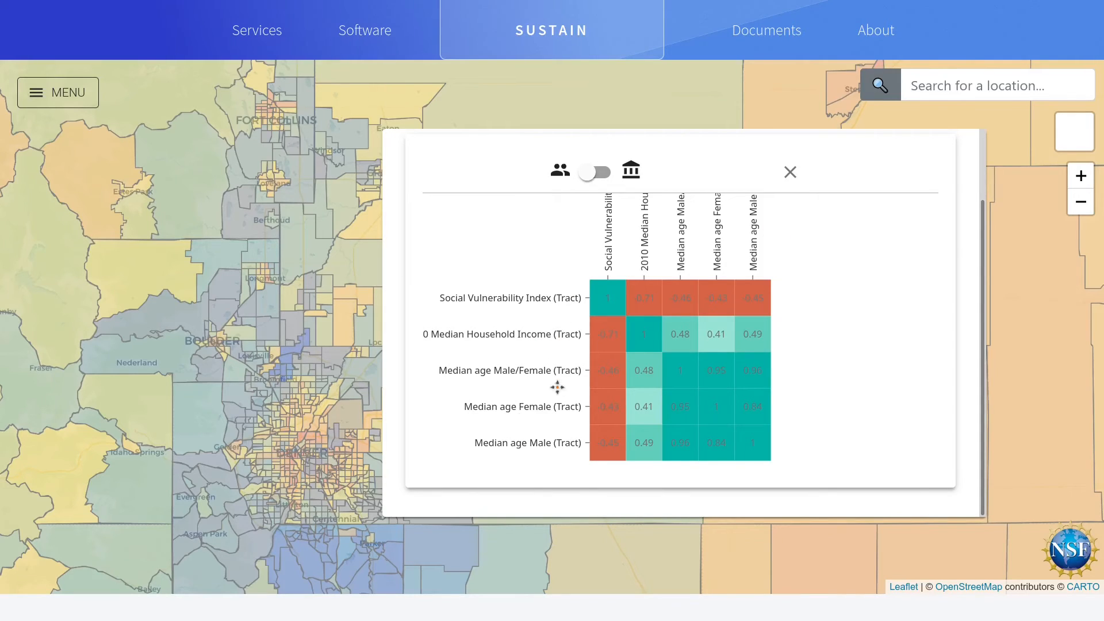
left_click(586, 172)
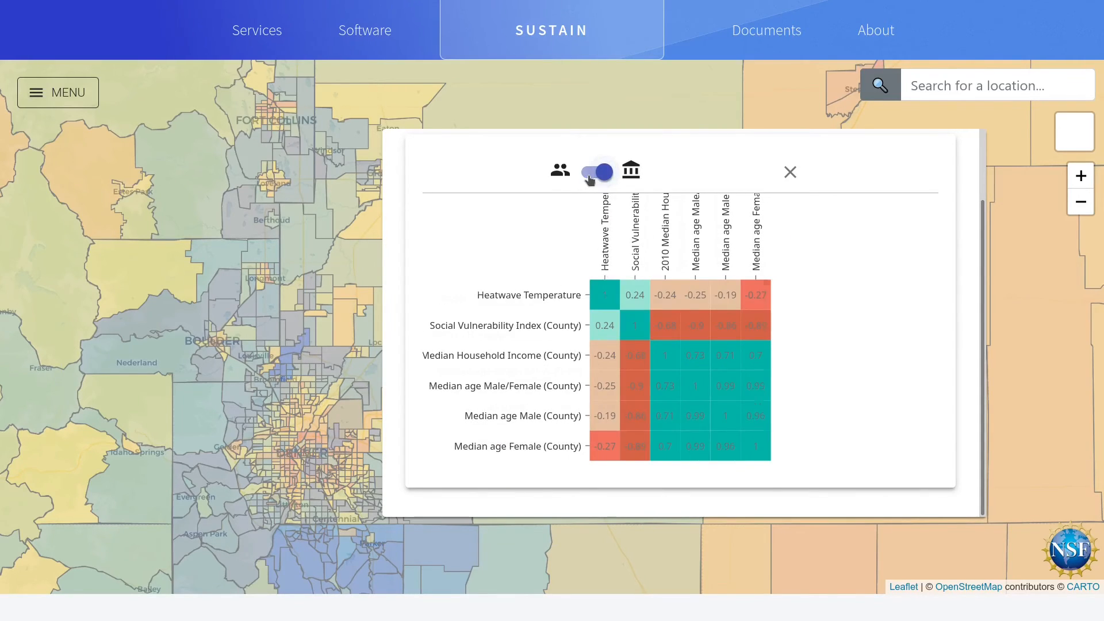
left_click(596, 174)
left_click(598, 181)
left_click(597, 181)
Step: Examine the tract-level correlogram for the area around Denver and Broomfield, and remove the chart from the graphing window
scroll(288, 440, "up", 1)
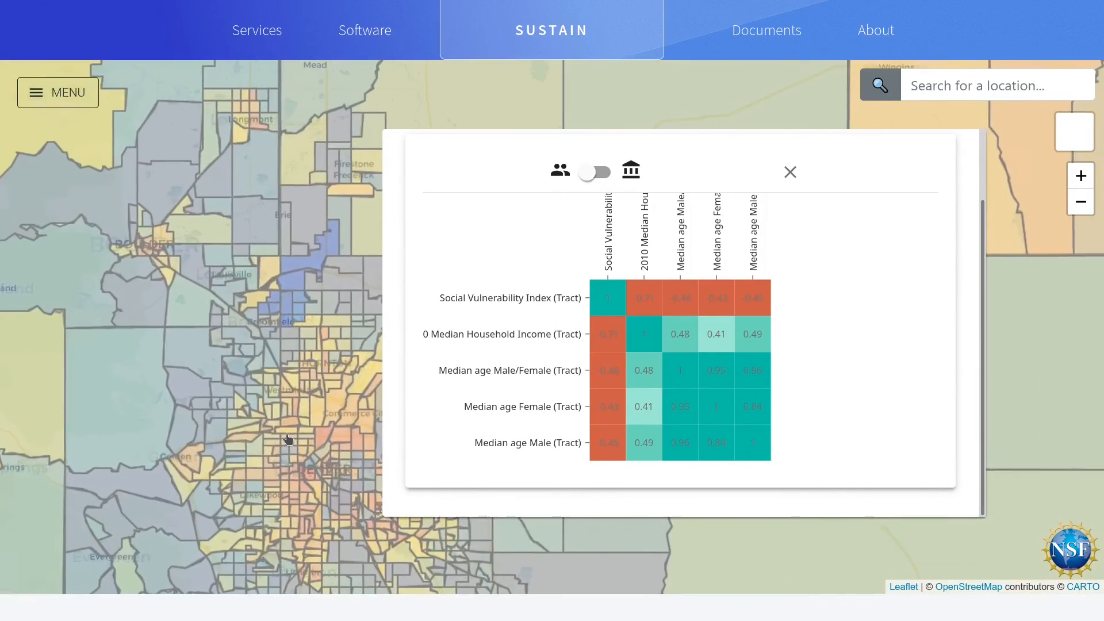
scroll(306, 492, "up", 1)
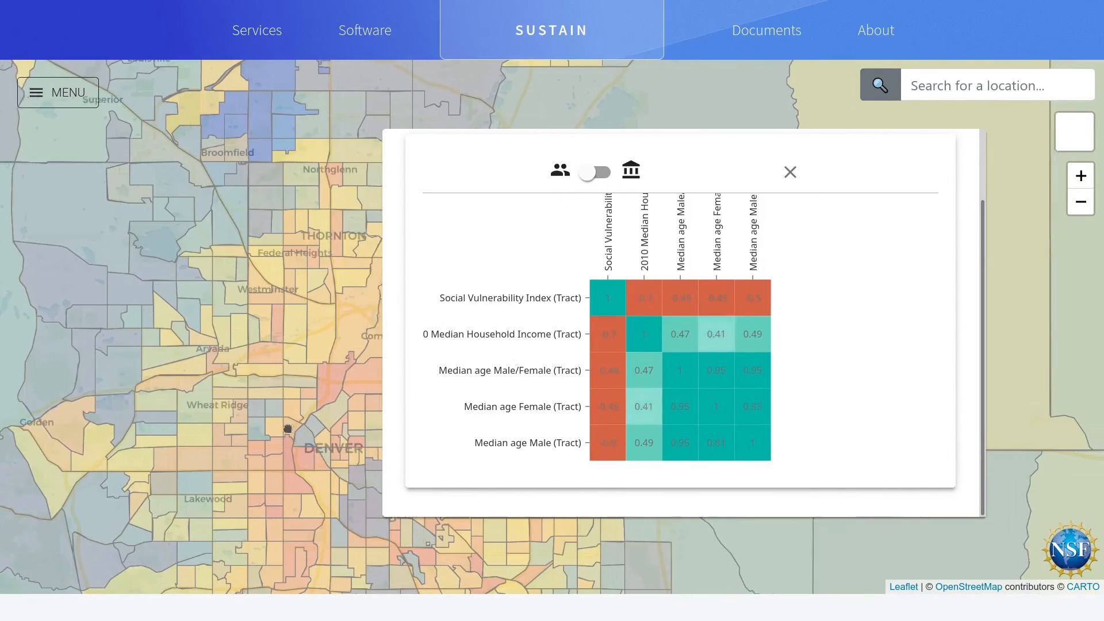
left_click_drag(321, 272, 371, 473)
left_click_drag(281, 282, 202, 286)
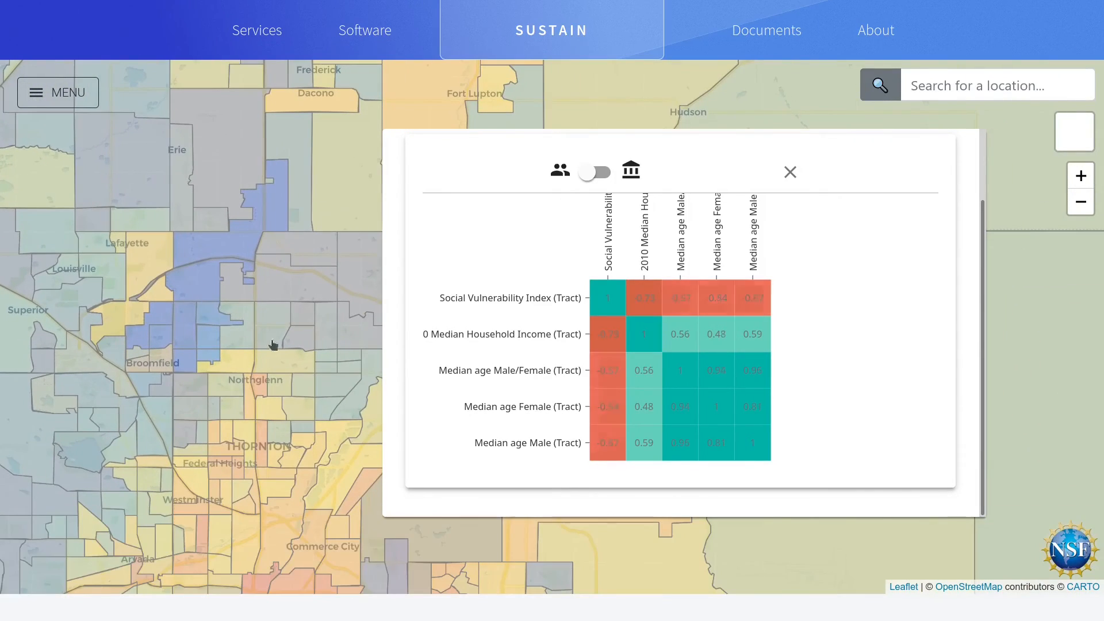
left_click_drag(273, 344, 256, 348)
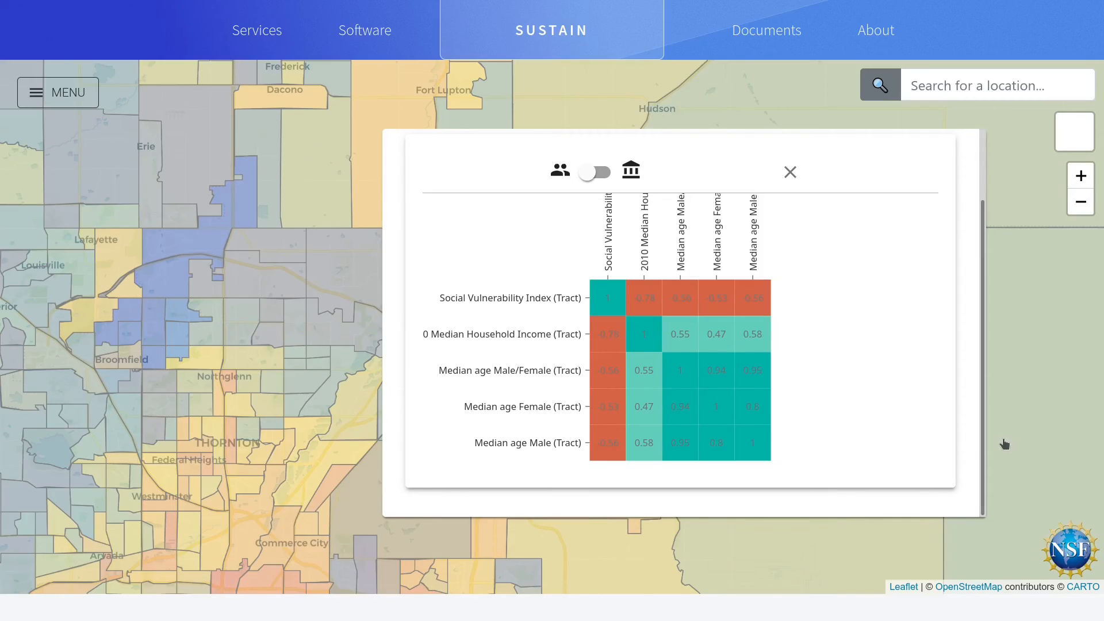
left_click(790, 174)
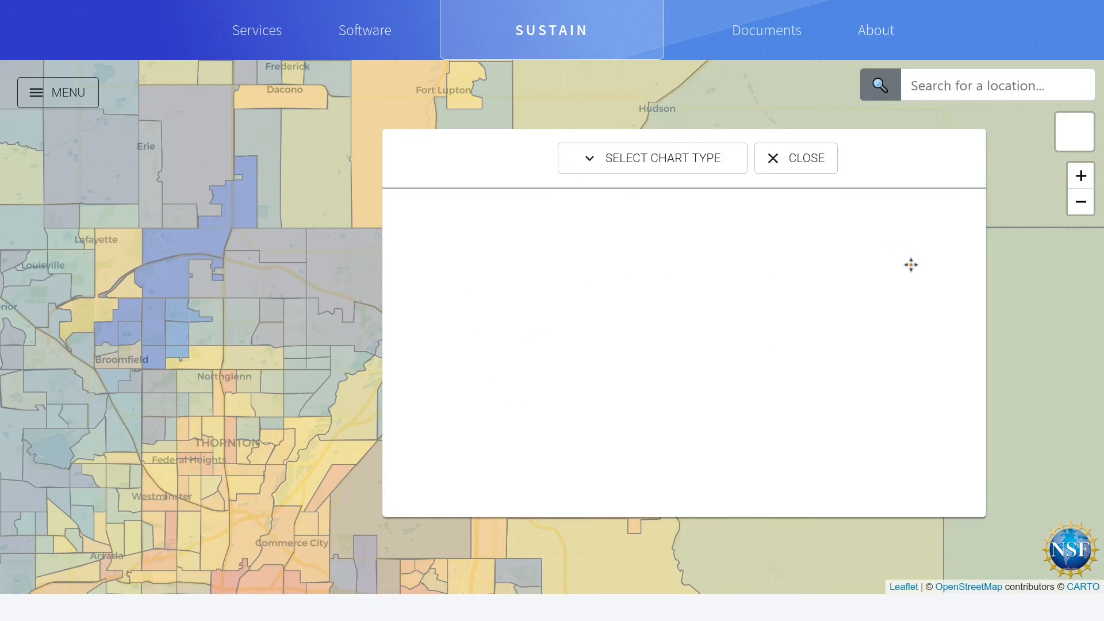